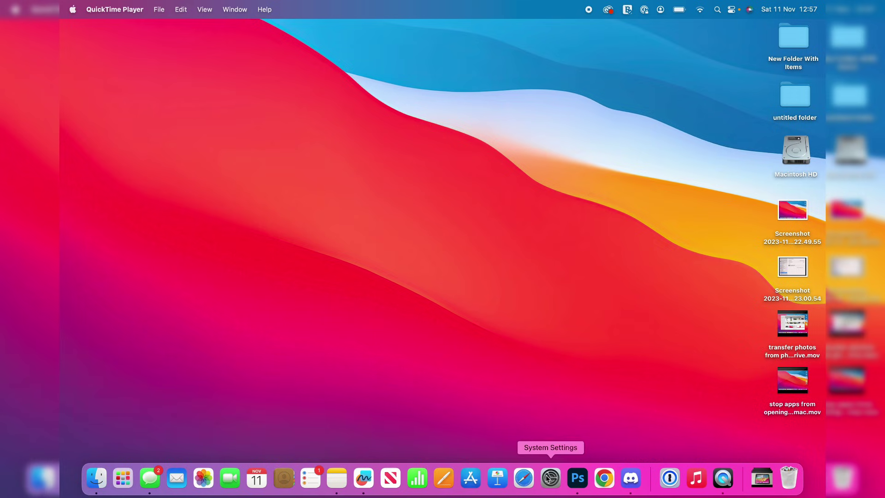
- Launch System Settings from the Apple menu and nudge the window slightly right
left_click(69, 7)
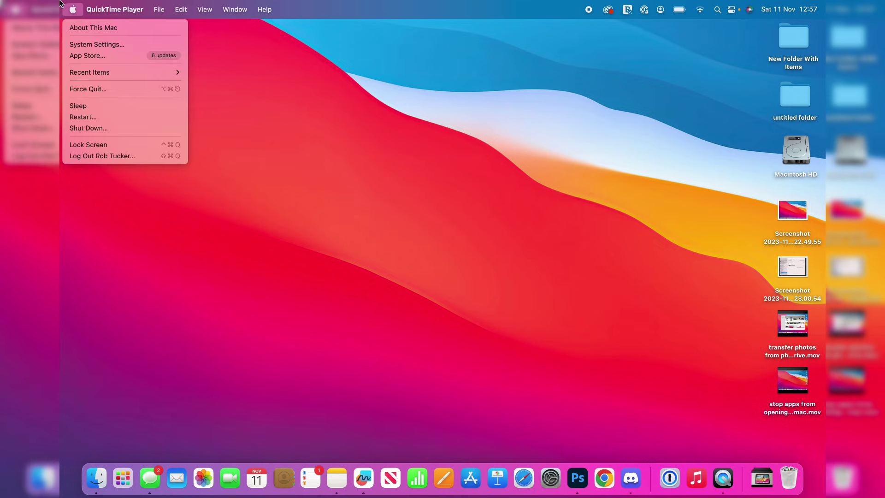
left_click(97, 45)
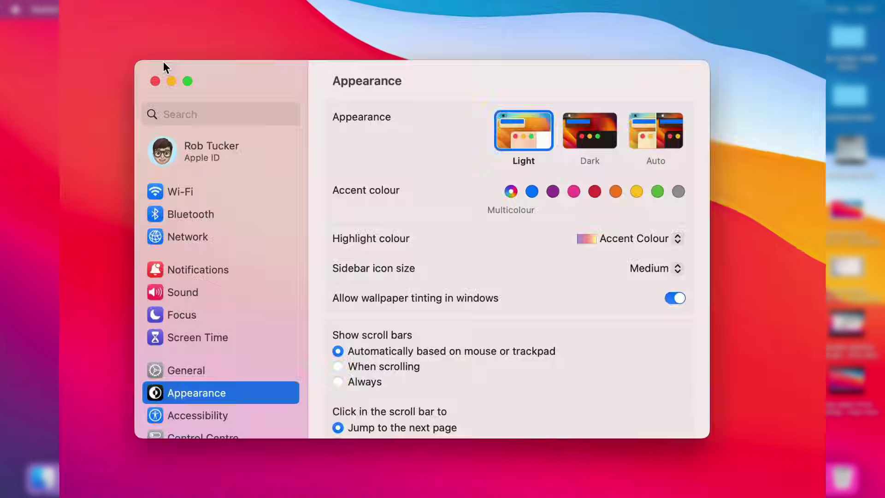
left_click_drag(241, 76, 259, 73)
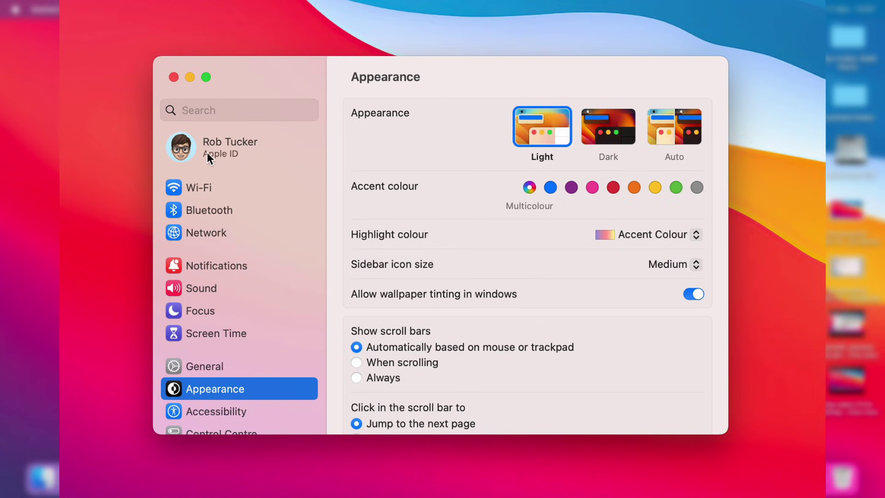
- Go to the Apple ID account page and choose Sign Out at the bottom
left_click(242, 147)
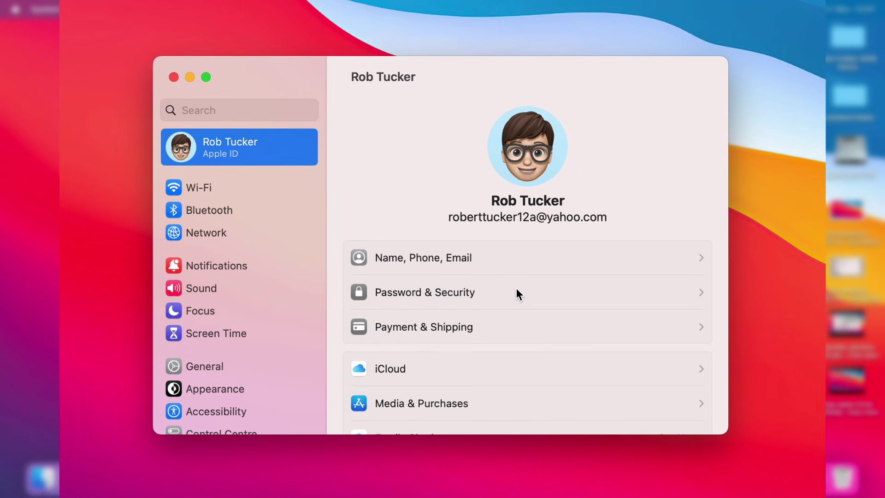
scroll(481, 306, "down", 3)
scroll(480, 306, "down", 5)
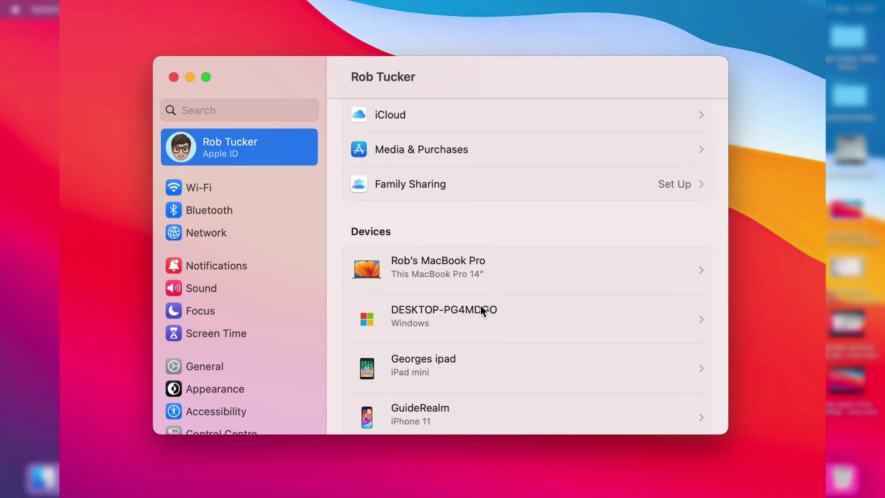
scroll(481, 304, "down", 2)
scroll(480, 305, "down", 3)
scroll(480, 305, "down", 2)
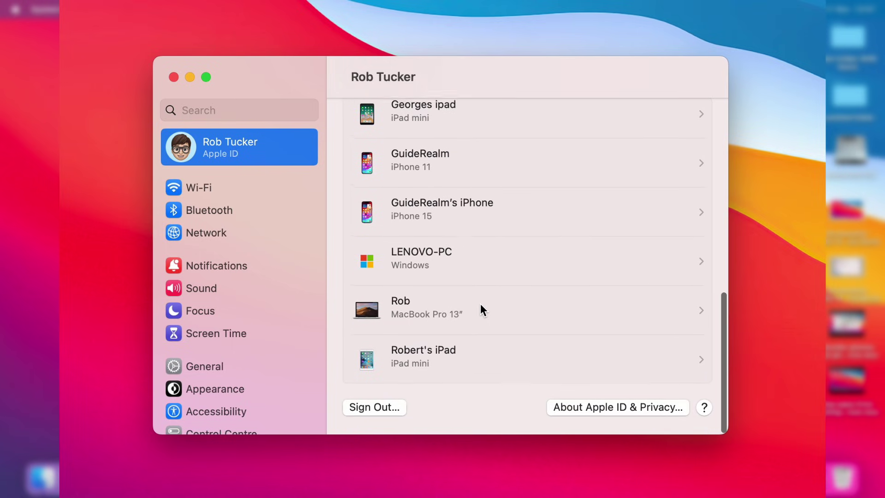
left_click(361, 411)
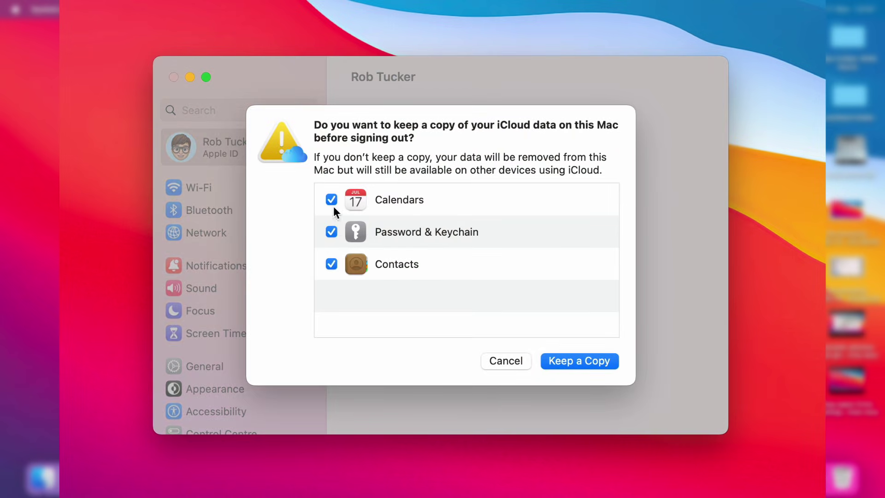
- Untick Contacts, Password & Keychain and Calendars, then continue without keeping iCloud data
left_click(332, 264)
left_click(332, 233)
left_click(331, 200)
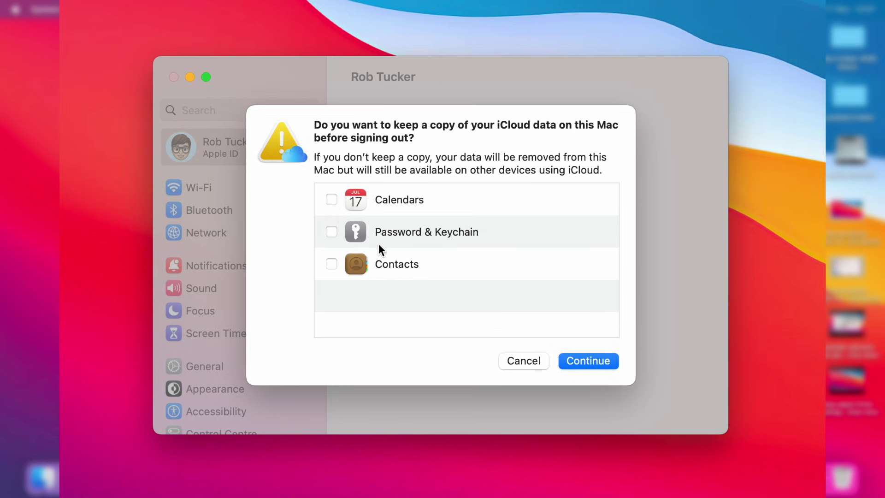
left_click(588, 361)
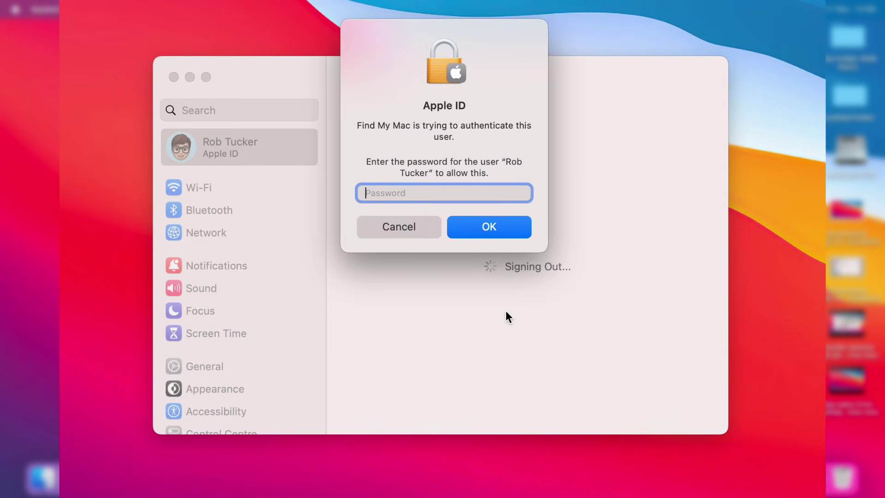
type("•")
type("••••••••")
- Submit the Mac password so the Apple ID sign-out proceeds
key("Return")
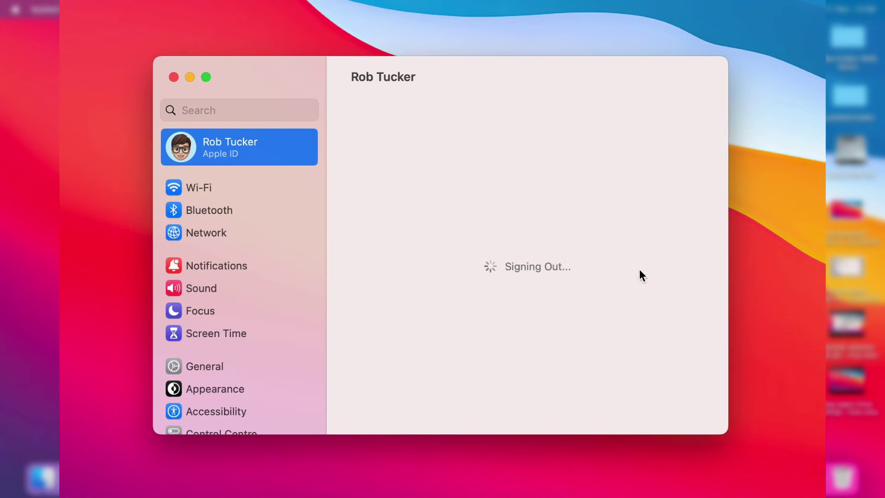